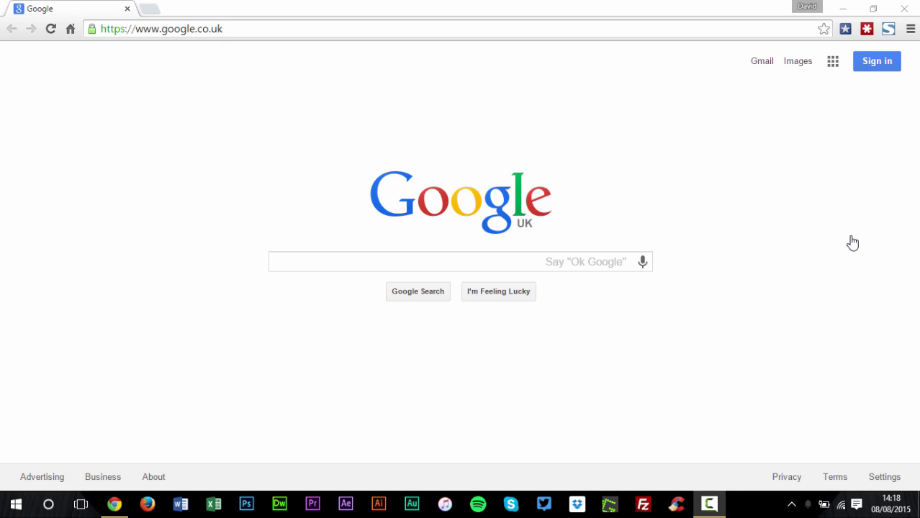
Search Google for 'facebook'
{"action": "left_click", "coordinate": [456, 264]}
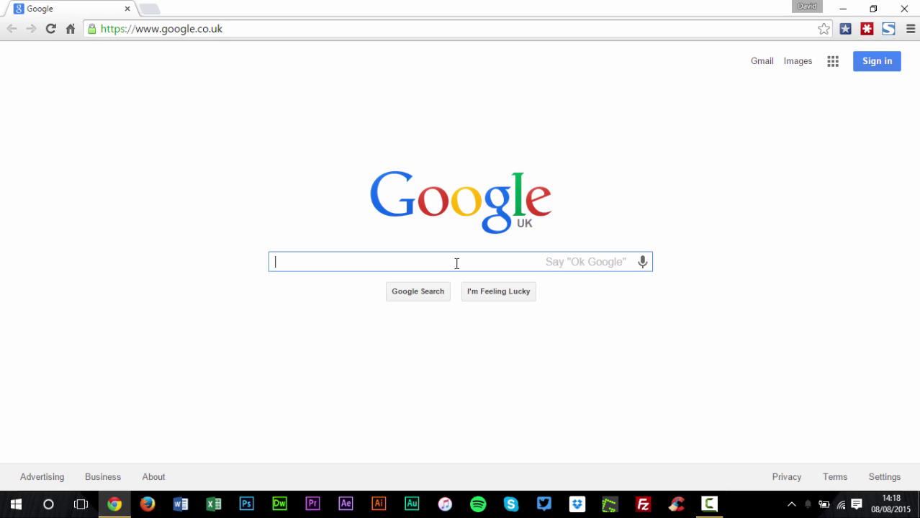
{"action": "type", "text": "face"}
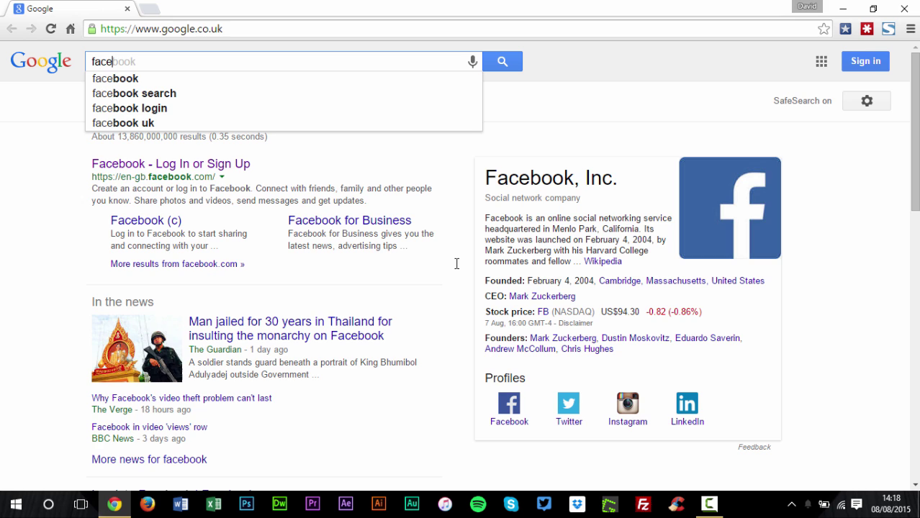
{"action": "type", "text": "book"}
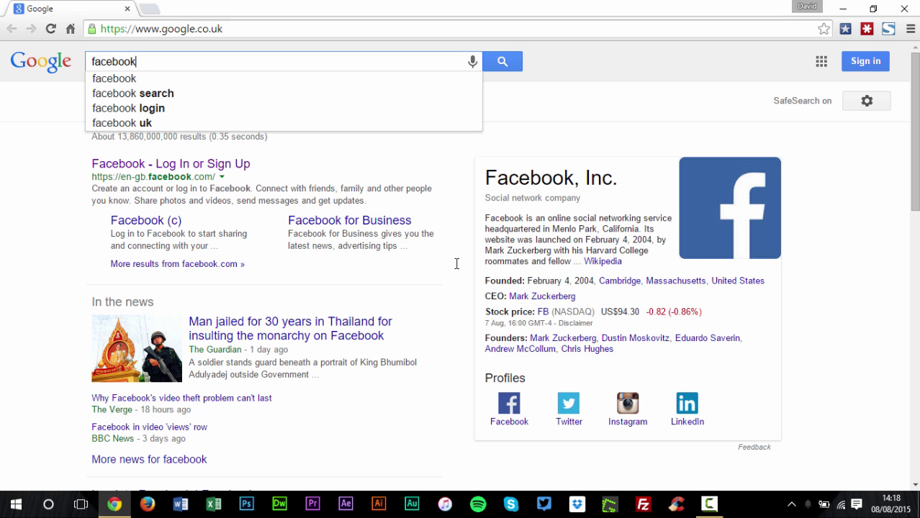
{"action": "key", "text": "Return"}
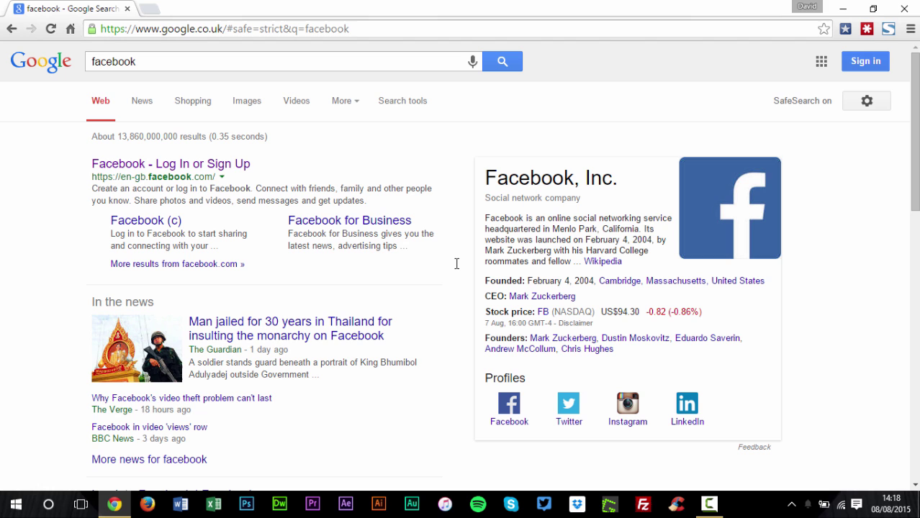
Open the 'Facebook - Log In or Sign Up' result and log in
{"action": "left_click", "coordinate": [240, 169]}
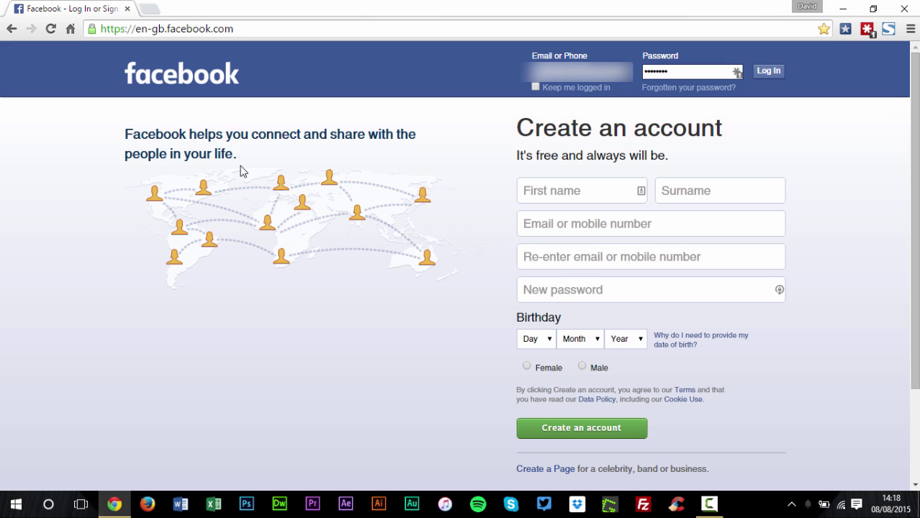
{"action": "left_click", "coordinate": [773, 77]}
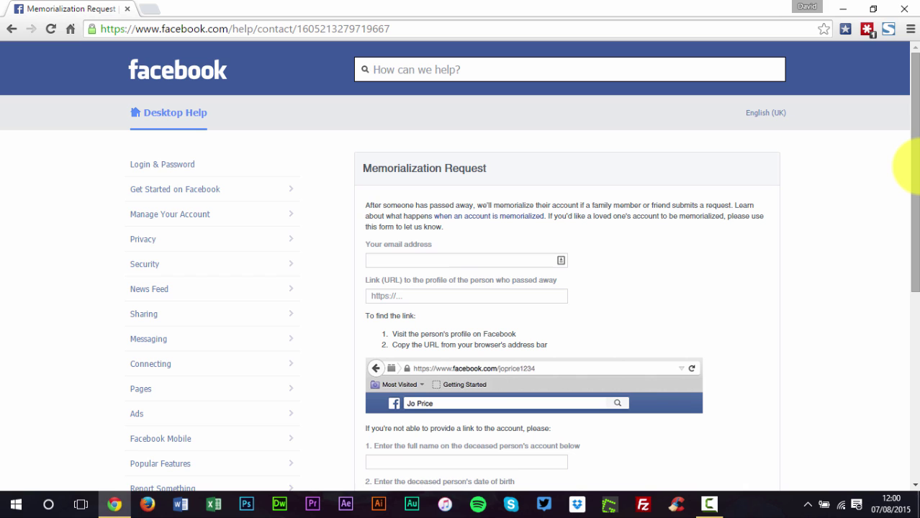
Scroll down through the Memorialization Request form to review its fields
{"action": "scroll", "coordinate": [888, 154], "scroll_direction": "down", "scroll_amount": 1}
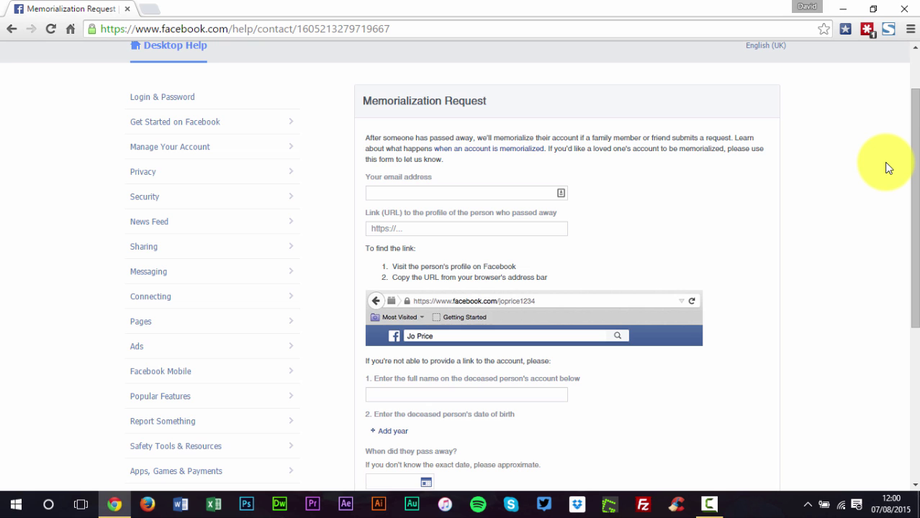
{"action": "scroll", "coordinate": [887, 168], "scroll_direction": "down", "scroll_amount": 2}
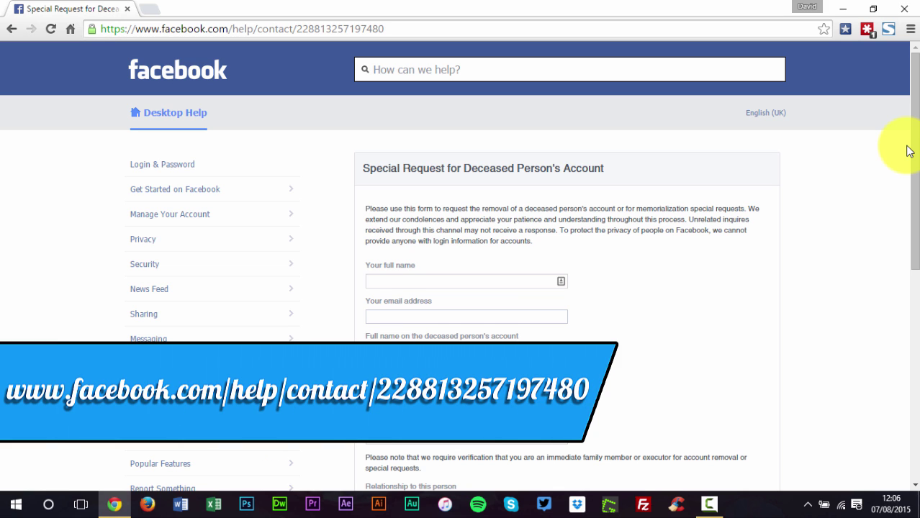
Scroll the Special Request form from relationship and death year down to the Send button
{"action": "scroll", "coordinate": [910, 141], "scroll_direction": "down", "scroll_amount": 3}
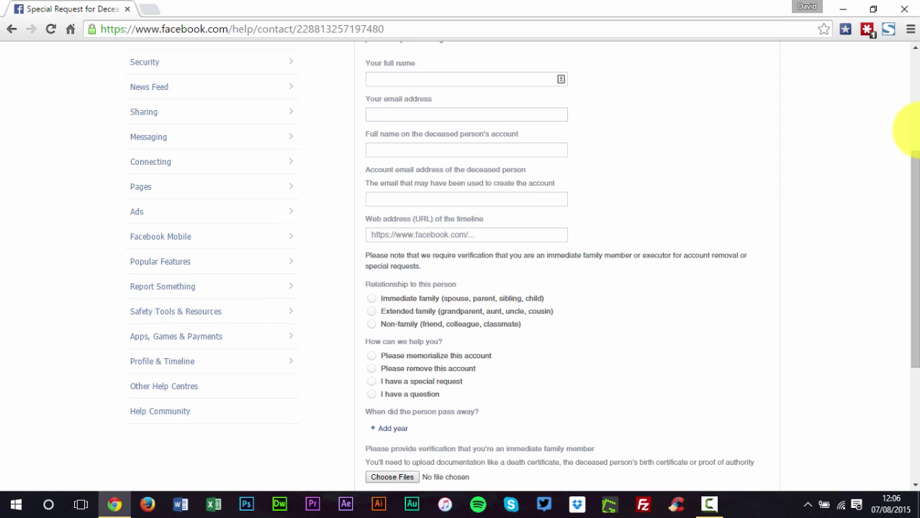
{"action": "scroll", "coordinate": [911, 130], "scroll_direction": "down", "scroll_amount": 1}
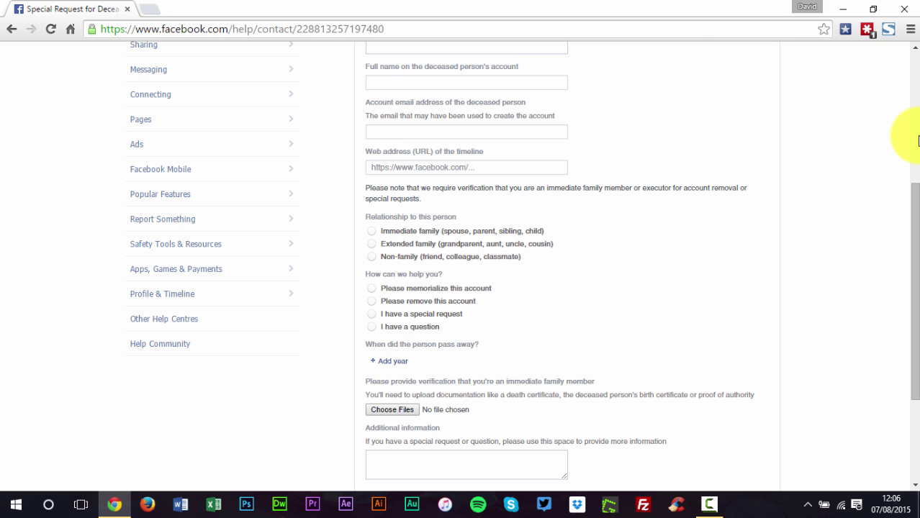
{"action": "scroll", "coordinate": [915, 140], "scroll_direction": "down", "scroll_amount": 1}
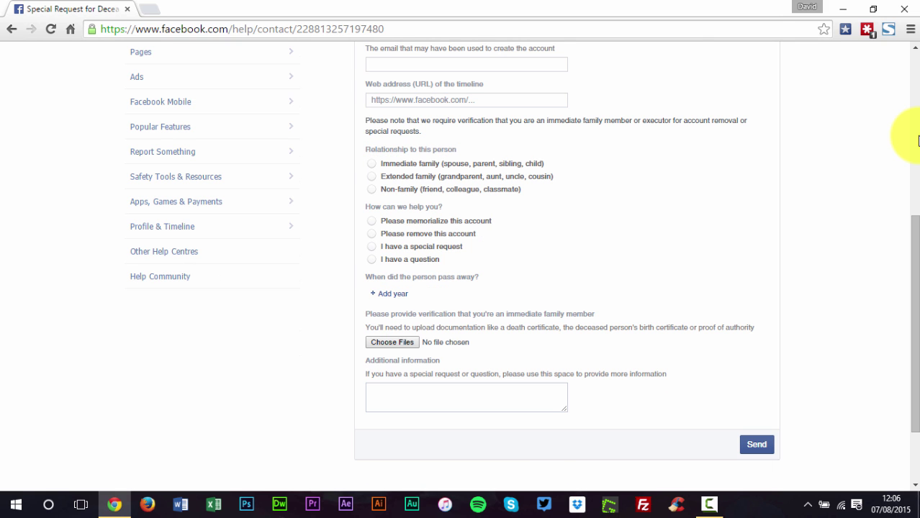